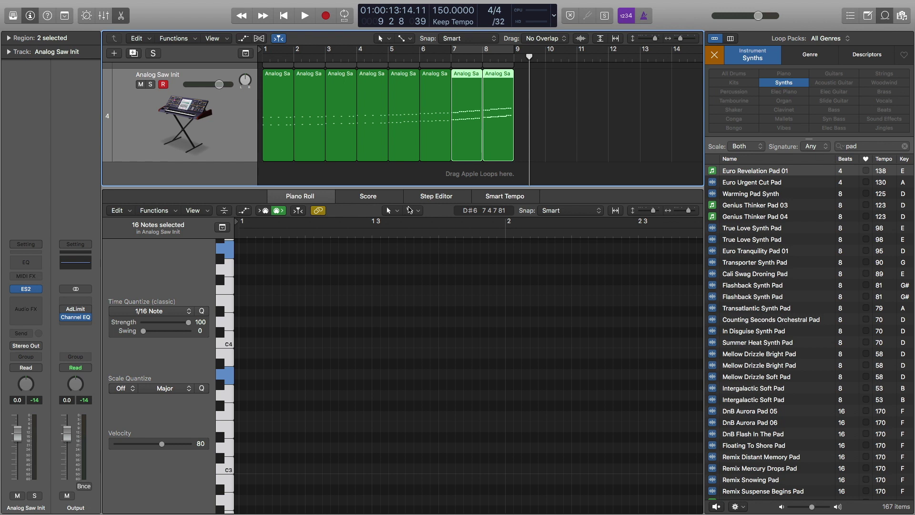
# Step: Mute the fourth track, Analog Saw Init, and add one audio track below it in the full arrangement view
pyautogui.click(140, 84)
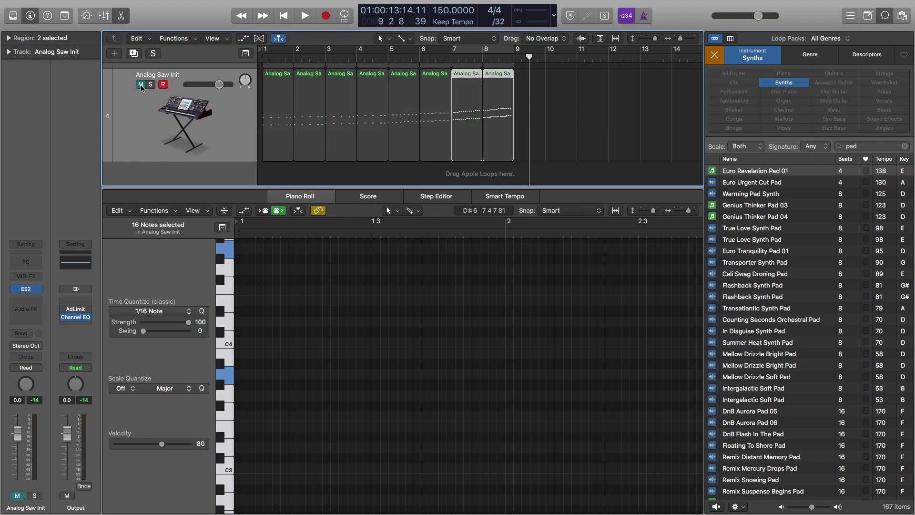
pyautogui.press('e')
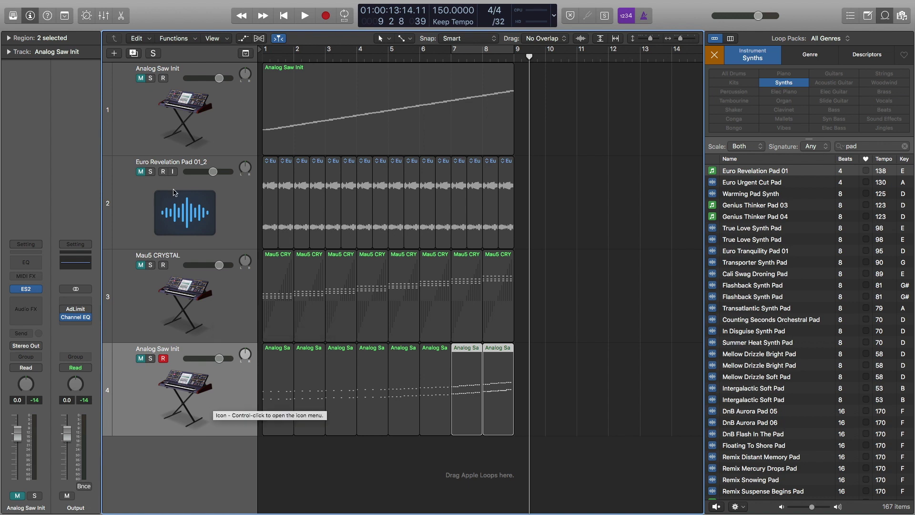
pyautogui.click(115, 54)
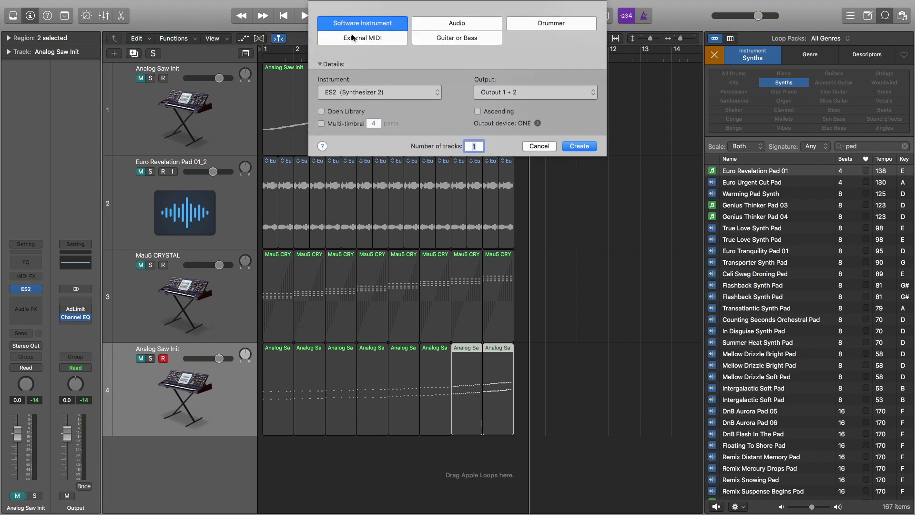
pyautogui.click(421, 29)
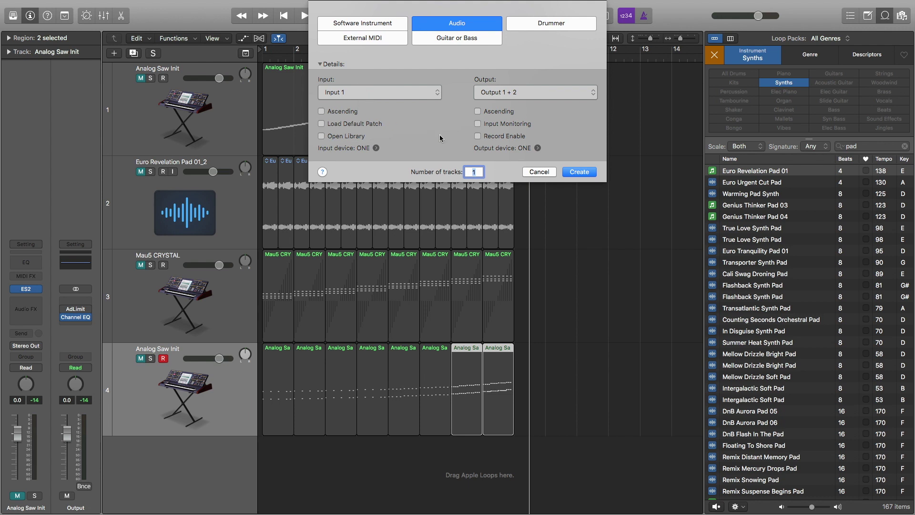
pyautogui.click(580, 171)
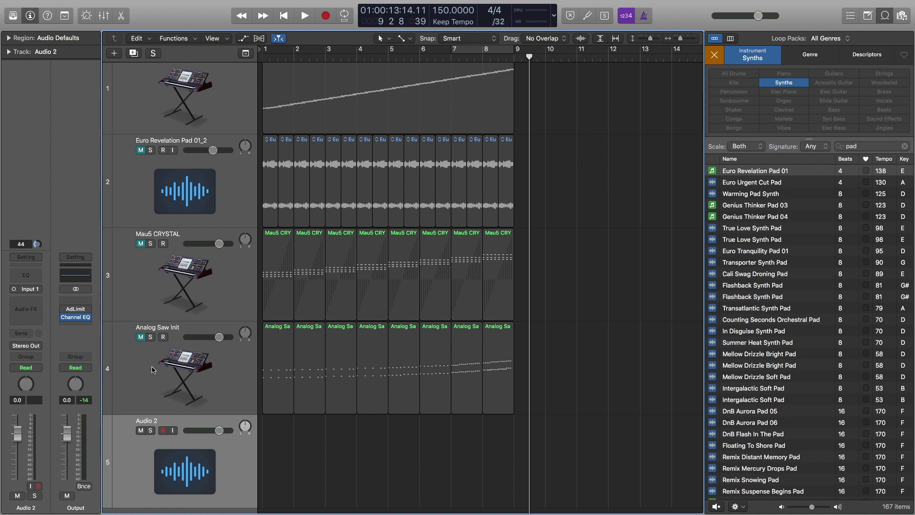
# Step: Insert a mono Test Oscillator on the new audio track and turn its level down to -96 dB
pyautogui.click(37, 304)
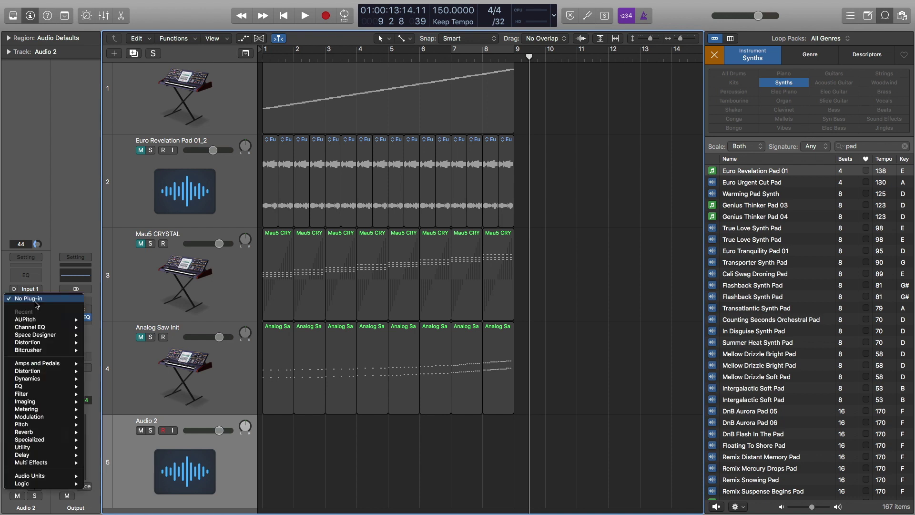
pyautogui.moveTo(44, 448)
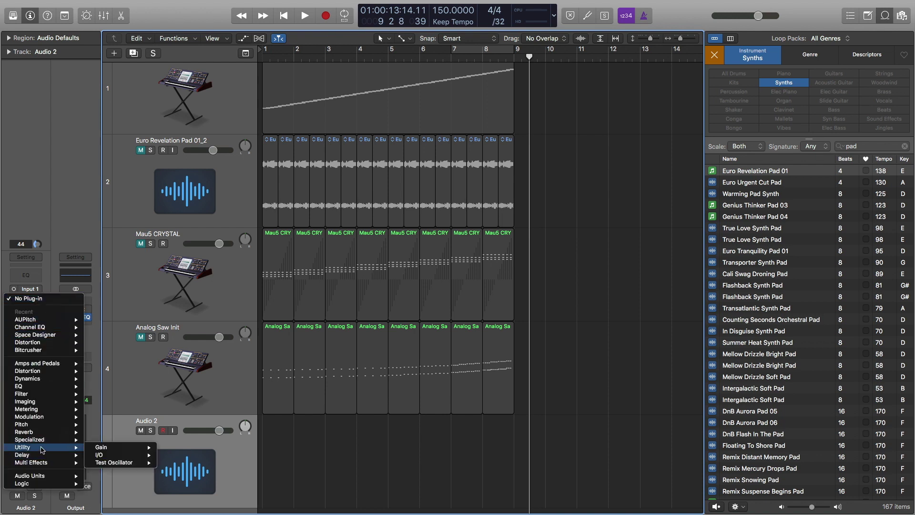
pyautogui.moveTo(126, 462)
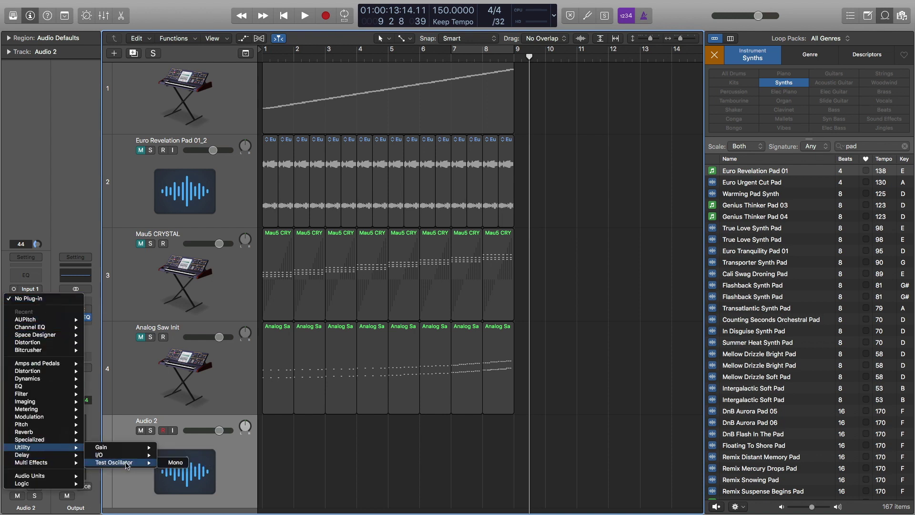
pyautogui.click(176, 465)
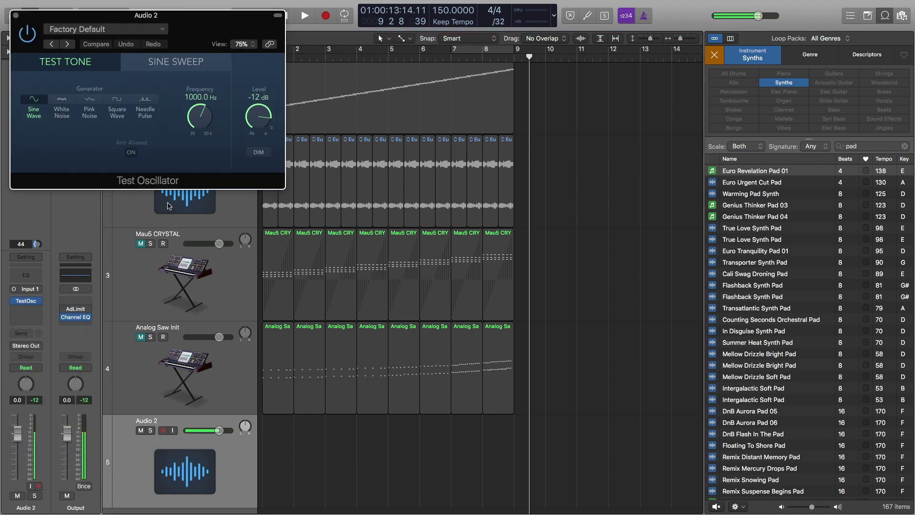
pyautogui.click(202, 117)
pyautogui.moveTo(258, 118); pyautogui.dragTo(255, 234)
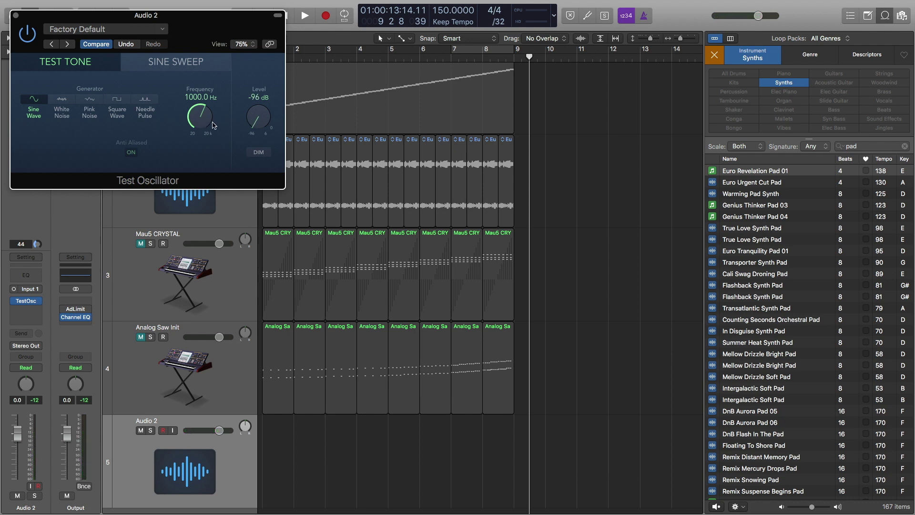
pyautogui.moveTo(192, 116); pyautogui.dragTo(209, 127)
# Step: Switch the Test Oscillator to Sine Sweep with a level of -10 dB and a Logarithmic sweep mode
pyautogui.click(173, 69)
pyautogui.moveTo(262, 121); pyautogui.dragTo(232, 4)
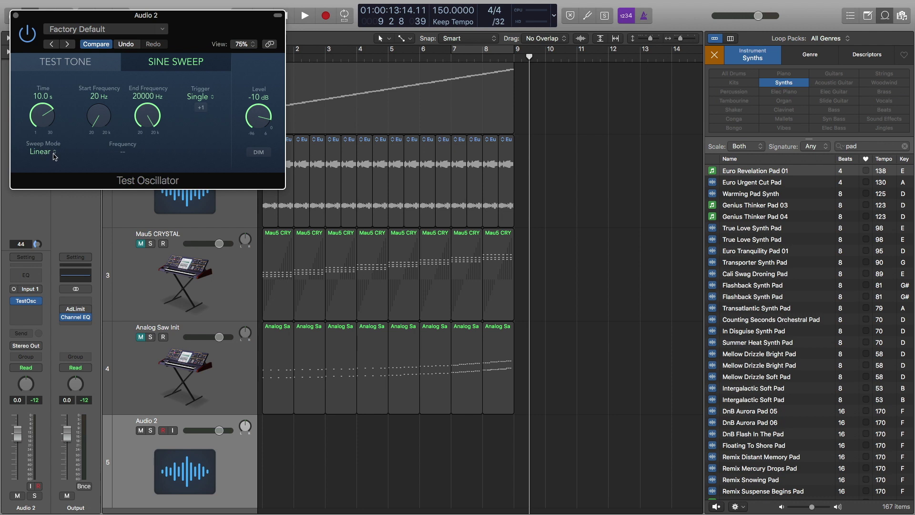
pyautogui.click(55, 153)
pyautogui.click(59, 159)
# Step: Mark bars 1 to 9 as the cycle range and set the sweep time to 12 s to match it
pyautogui.moveTo(74, 24); pyautogui.dragTo(113, 197)
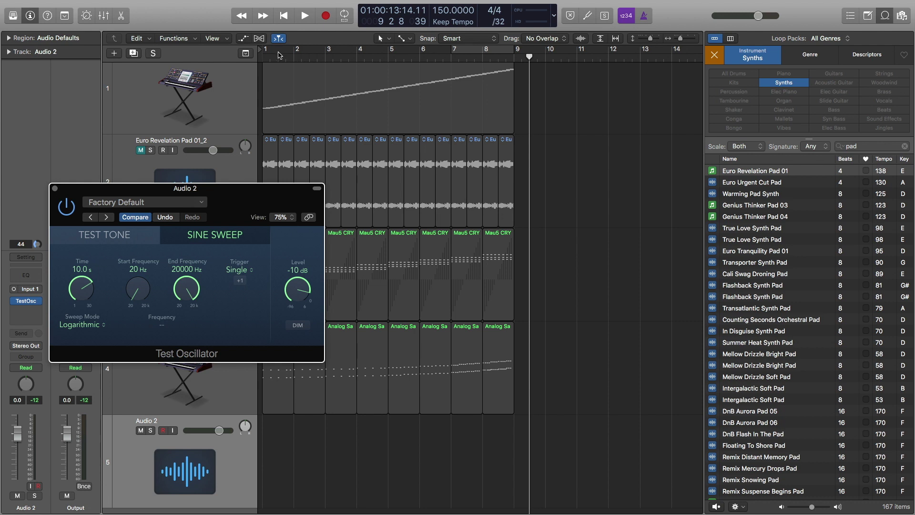
pyautogui.moveTo(265, 52); pyautogui.dragTo(513, 56)
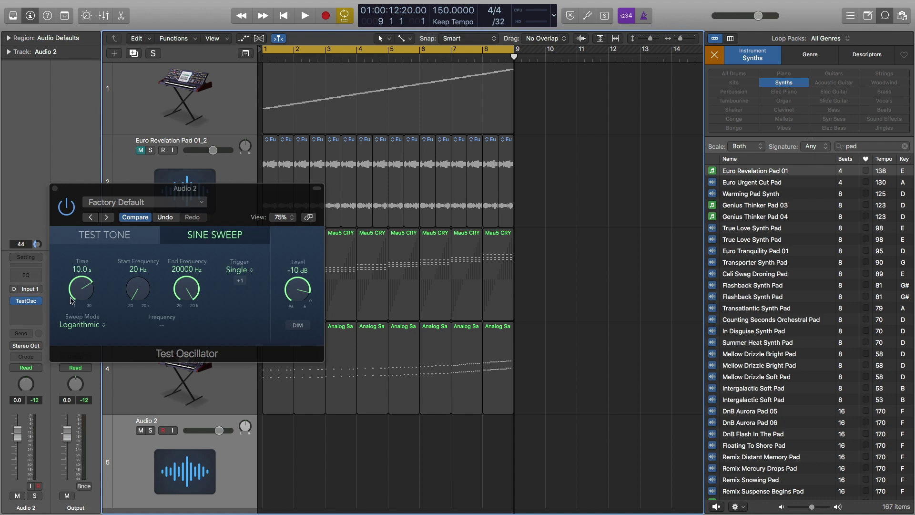
pyautogui.moveTo(80, 297); pyautogui.dragTo(82, 291)
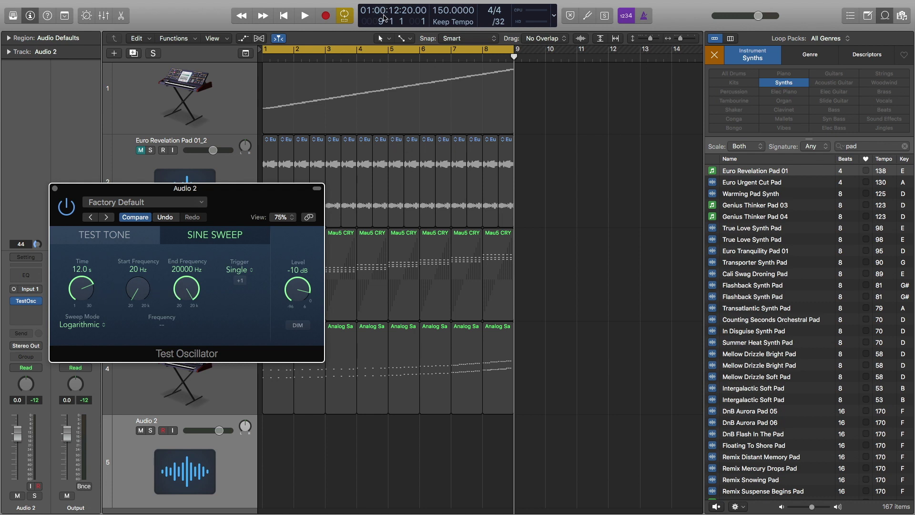
pyautogui.click(554, 16)
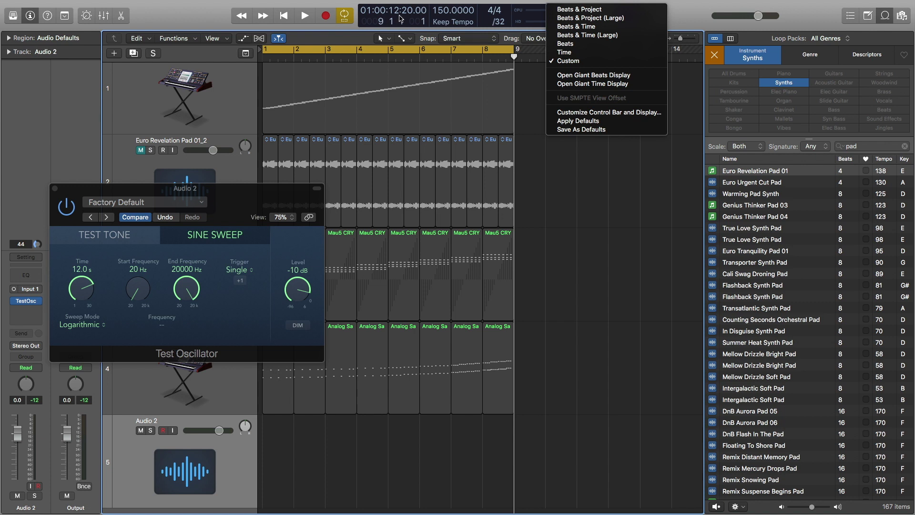
pyautogui.click(354, 32)
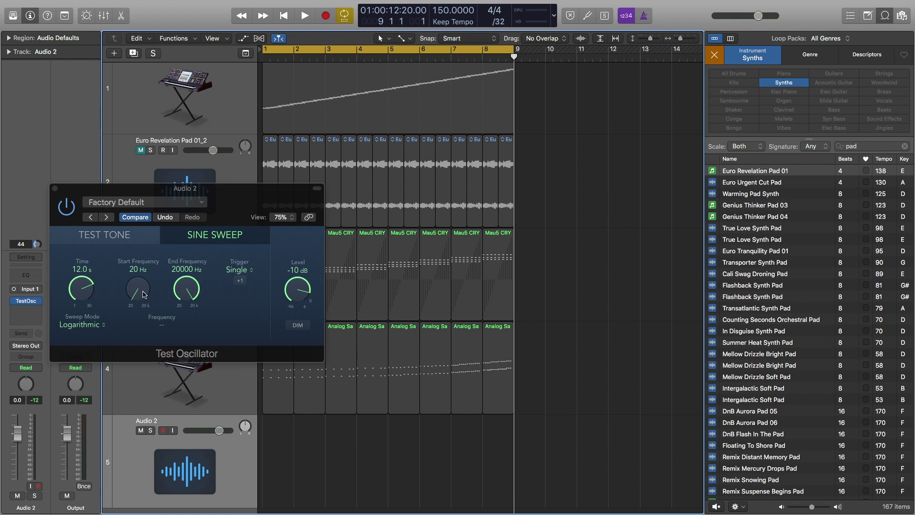
# Step: Set the sweep's start frequency to 51 Hz and end frequency to 7000 Hz, and trigger a single sweep
pyautogui.moveTo(136, 294); pyautogui.dragTo(126, 275)
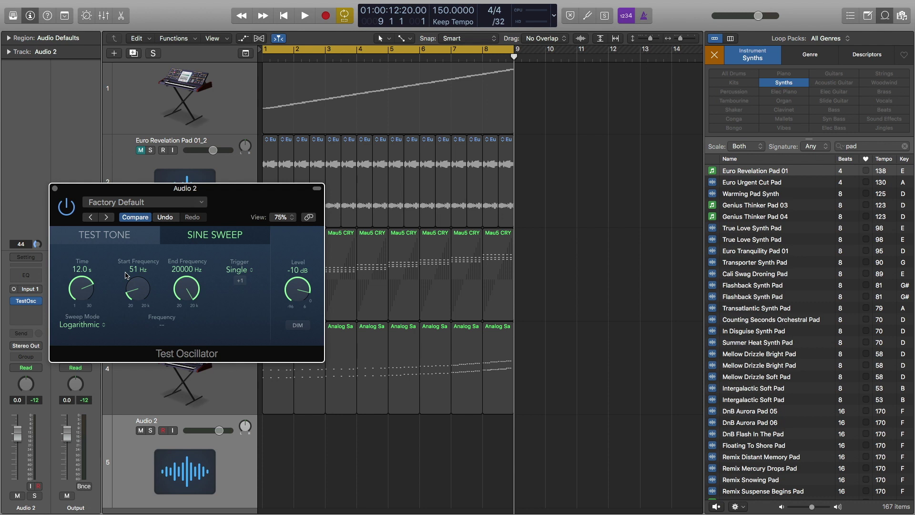
pyautogui.moveTo(193, 287); pyautogui.dragTo(197, 307)
pyautogui.click(241, 281)
# Step: Try a Continuous sweep trigger with the sweep time shortened to 1 s
pyautogui.click(246, 274)
pyautogui.click(245, 282)
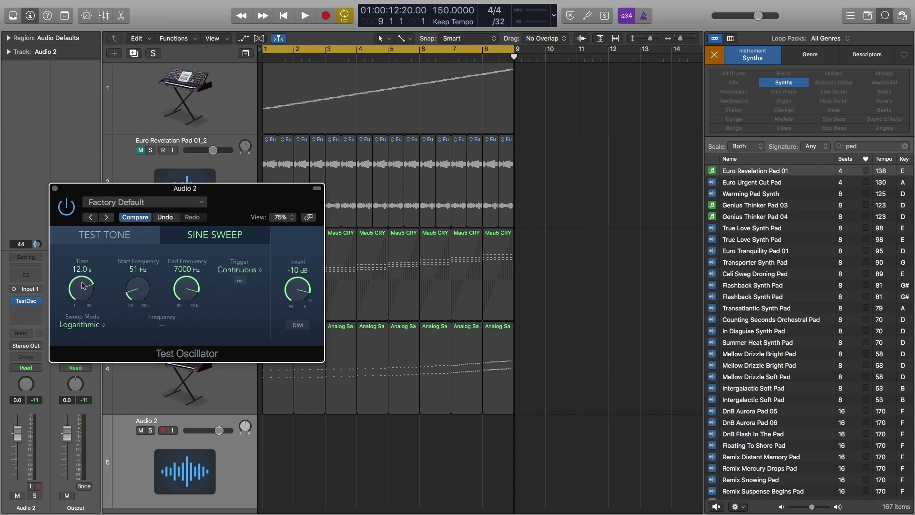
pyautogui.moveTo(82, 281); pyautogui.dragTo(93, 387)
pyautogui.click(240, 281)
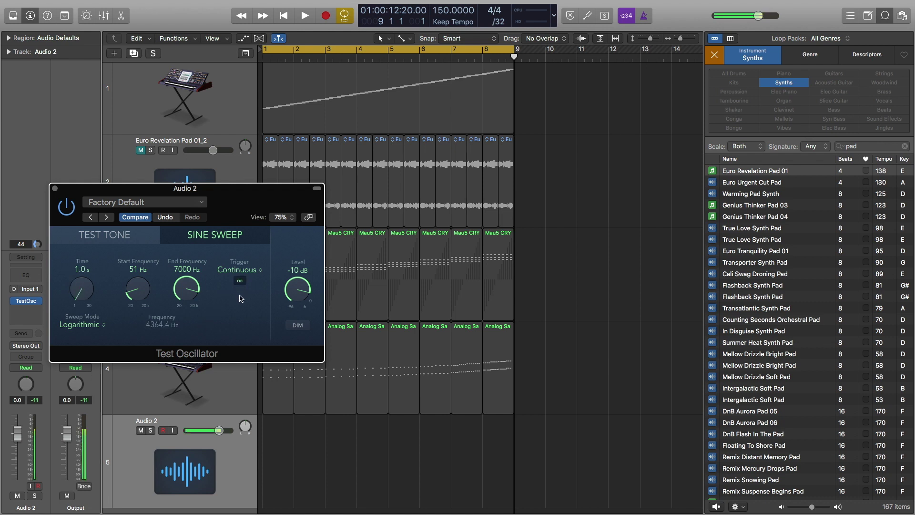
# Step: Set the sweep trigger back to Single and the sweep time back to 12 s
pyautogui.click(238, 270)
pyautogui.click(242, 262)
pyautogui.moveTo(81, 290); pyautogui.dragTo(79, 188)
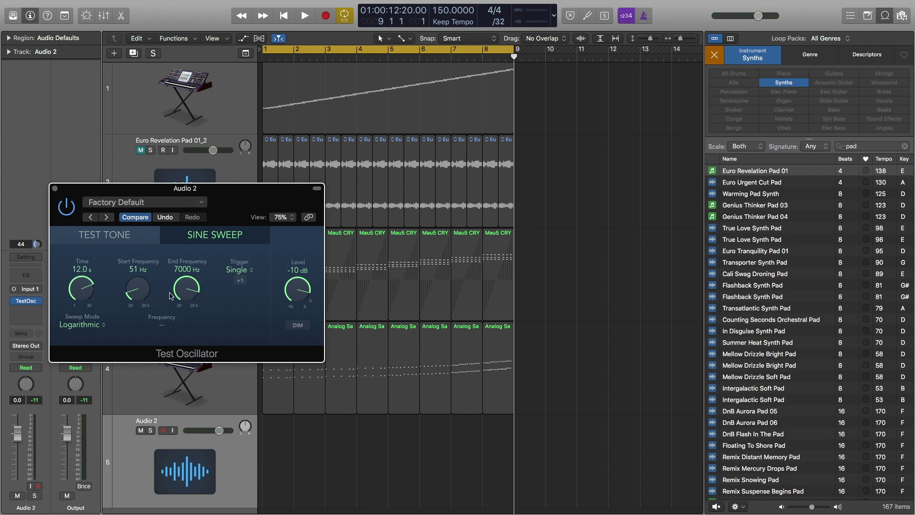
# Step: Insert a mono Distortion effect after the Test Oscillator on the new audio track
pyautogui.moveTo(217, 195); pyautogui.dragTo(338, 161)
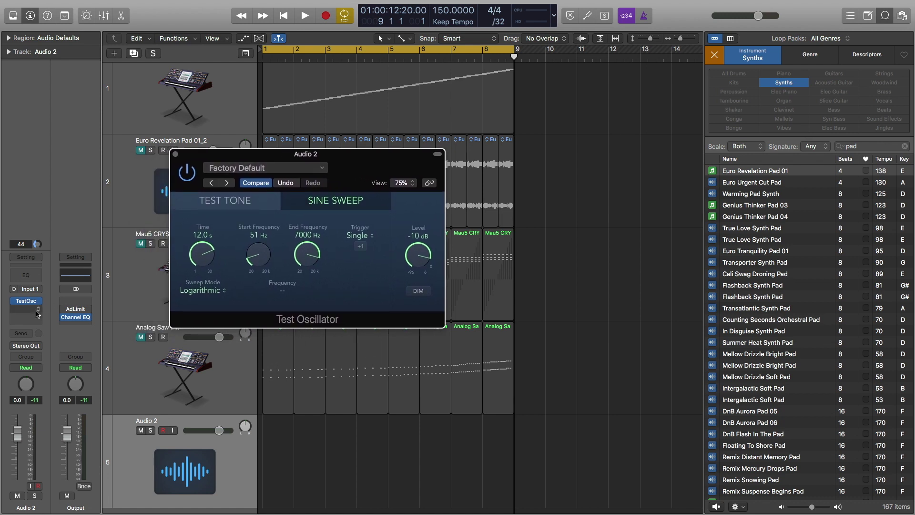
pyautogui.click(38, 310)
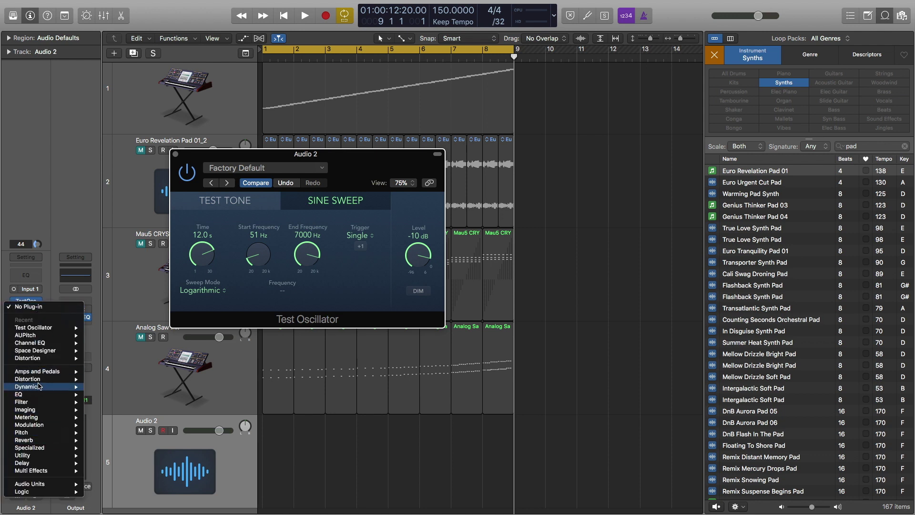
pyautogui.moveTo(42, 381)
pyautogui.moveTo(122, 395)
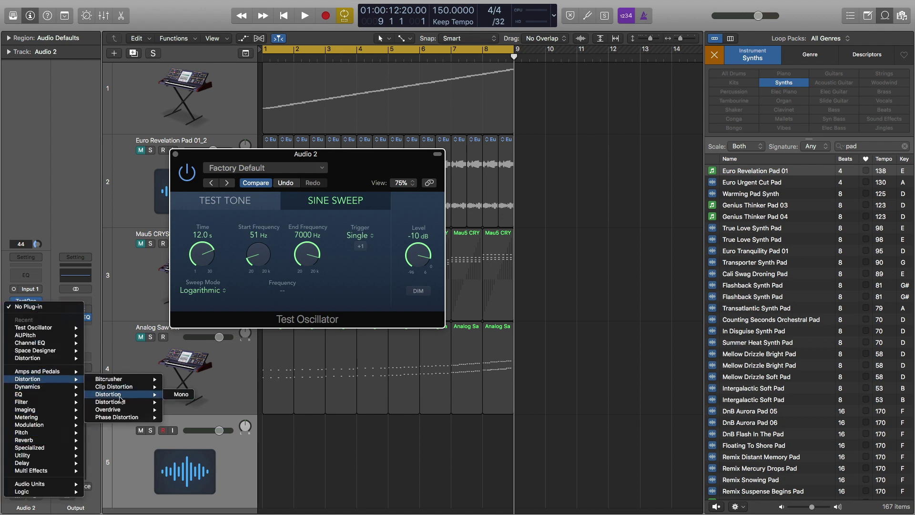
pyautogui.click(182, 394)
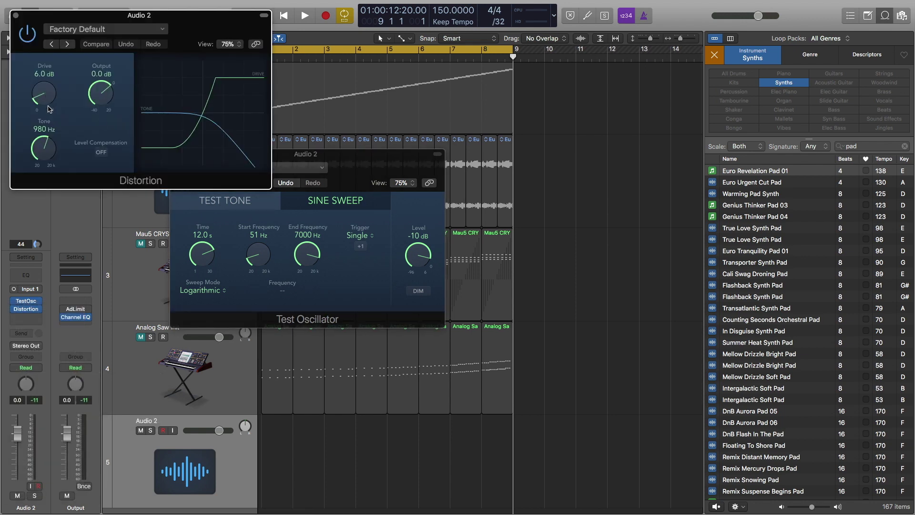
# Step: Set the Distortion's drive to 50 dB, output to -30 dB and tone to 5000 Hz
pyautogui.moveTo(50, 107); pyautogui.dragTo(41, 55)
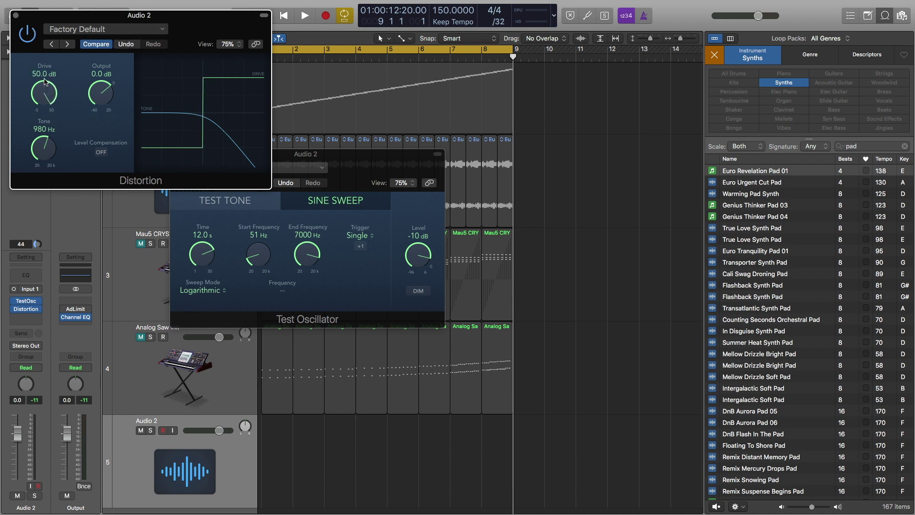
pyautogui.moveTo(98, 88); pyautogui.dragTo(101, 159)
pyautogui.moveTo(43, 153); pyautogui.dragTo(52, 119)
# Step: Trigger a single sweep to audition the sound and raise the Distortion's output to -13 dB
pyautogui.click(363, 248)
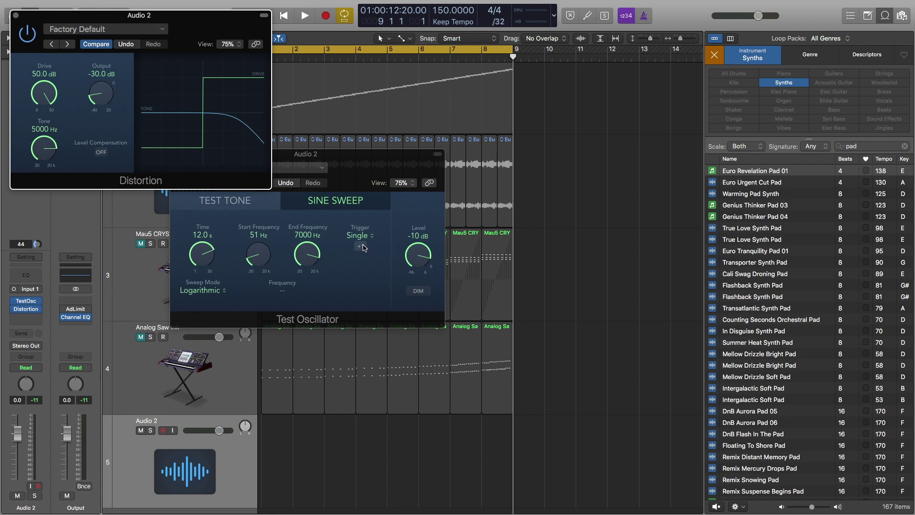
pyautogui.click(360, 247)
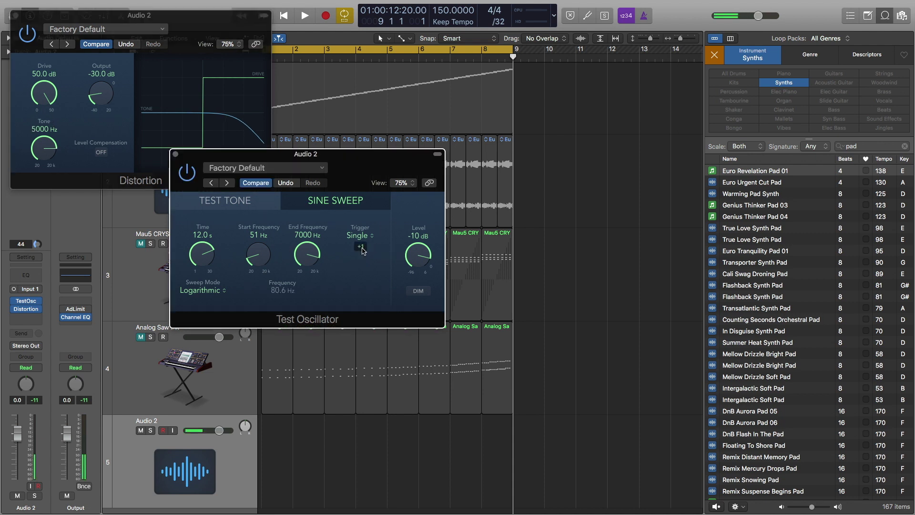
pyautogui.click(139, 168)
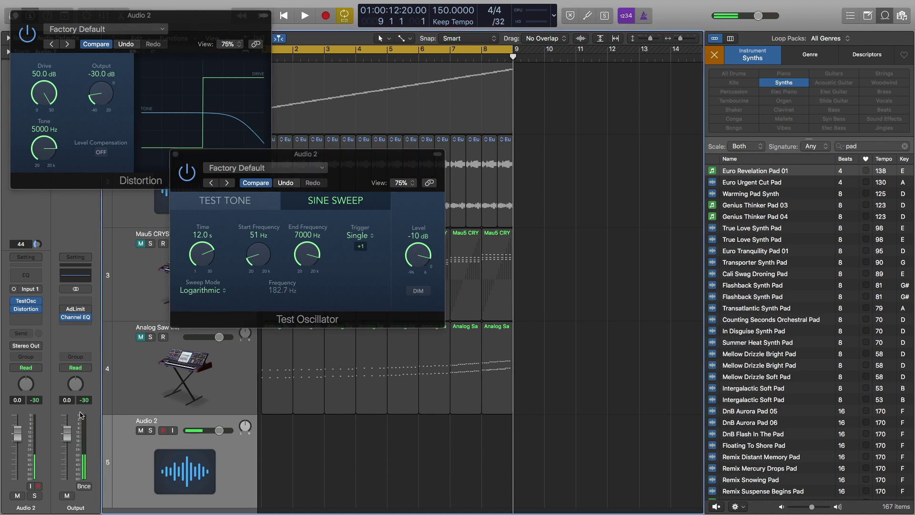
pyautogui.moveTo(102, 100); pyautogui.dragTo(101, 74)
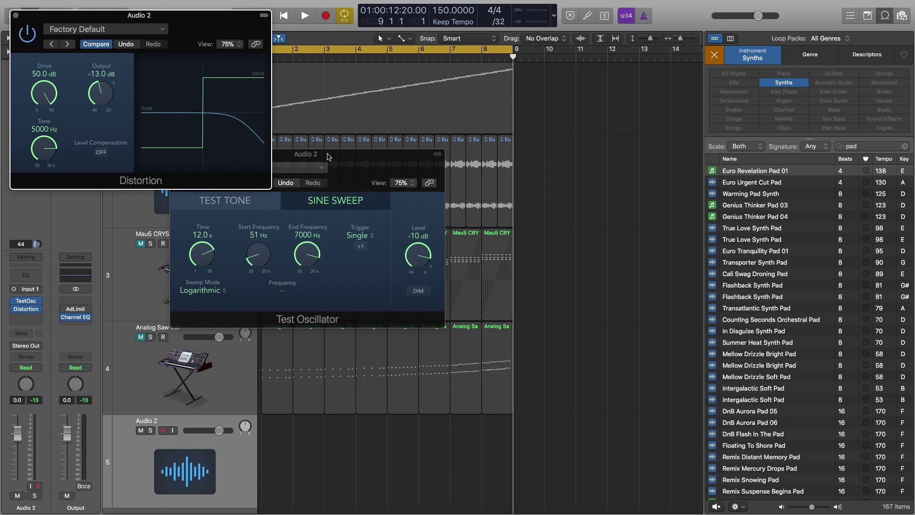
# Step: Close the Test Oscillator and Distortion plug-in windows
pyautogui.click(329, 158)
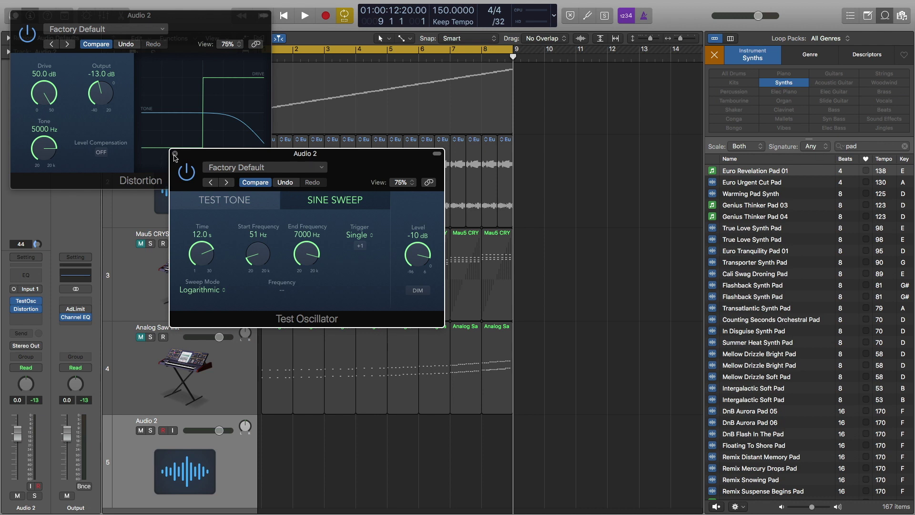
pyautogui.click(175, 155)
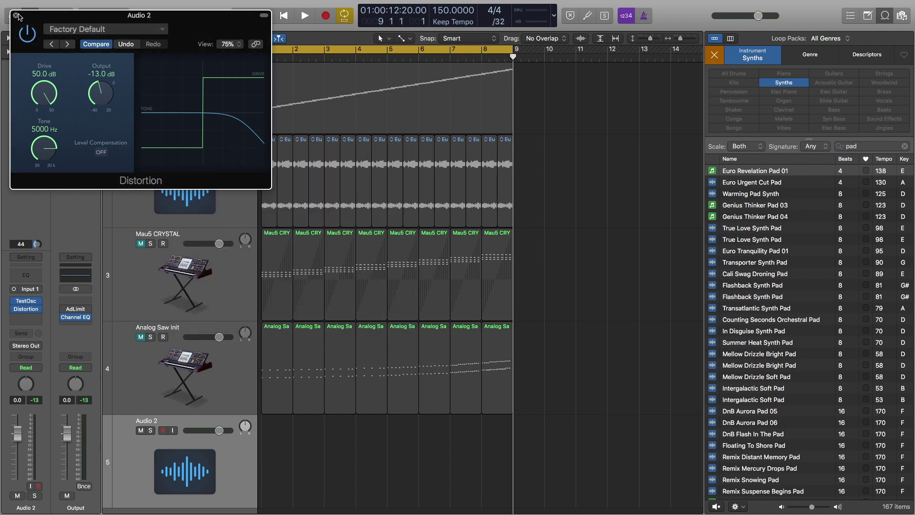
pyautogui.click(16, 15)
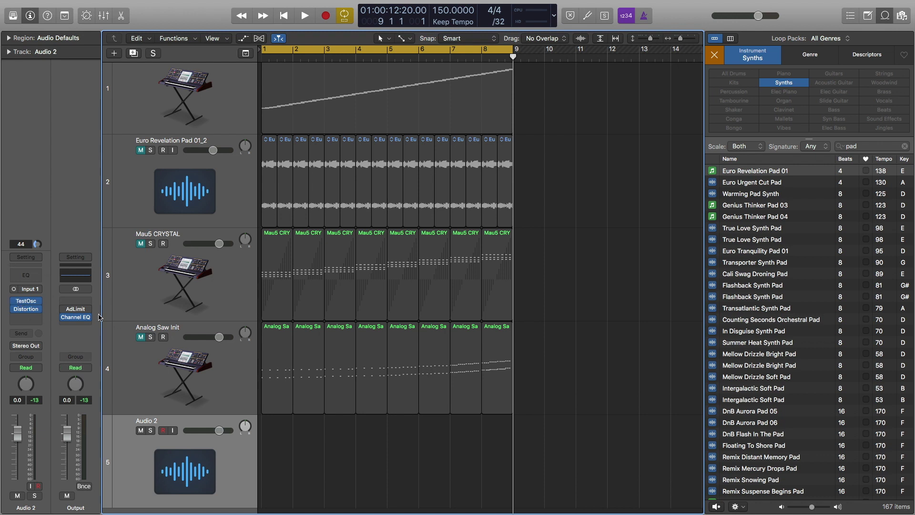
# Step: Route the output of the oscillator's audio track to Bus 1
pyautogui.click(37, 349)
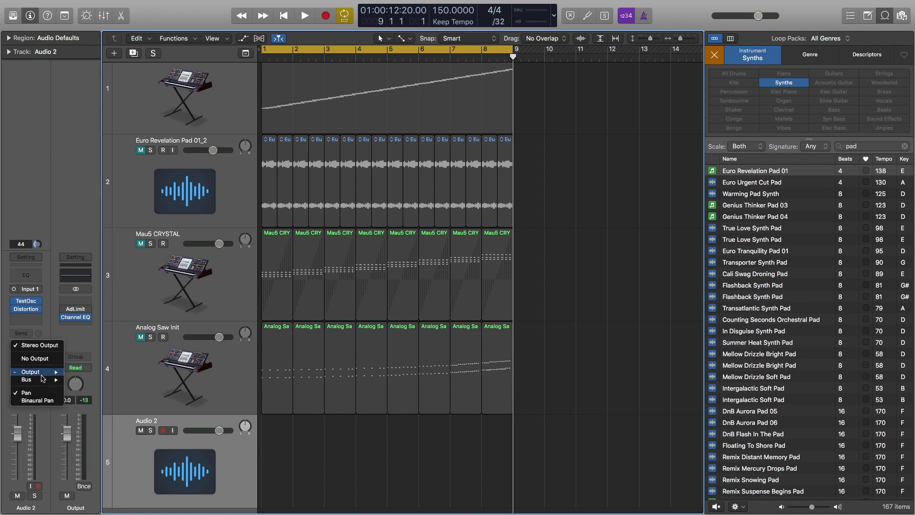
pyautogui.moveTo(44, 382)
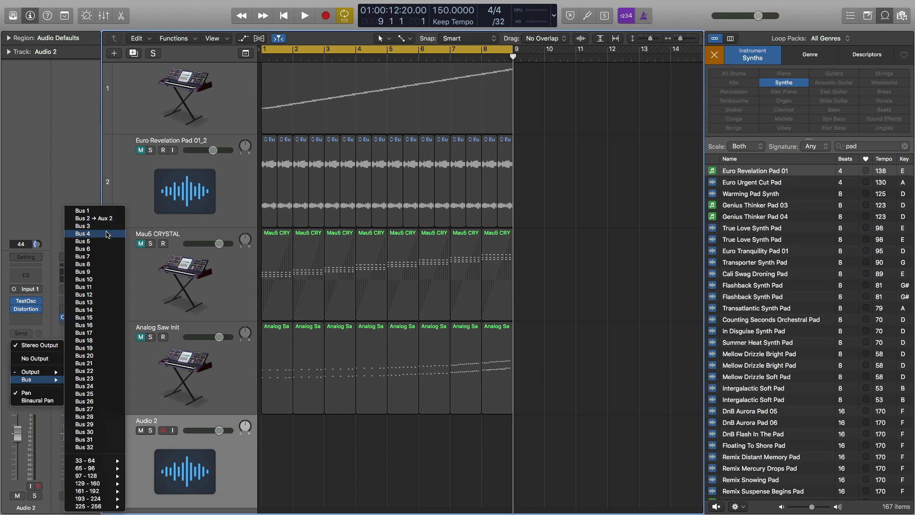
pyautogui.click(98, 211)
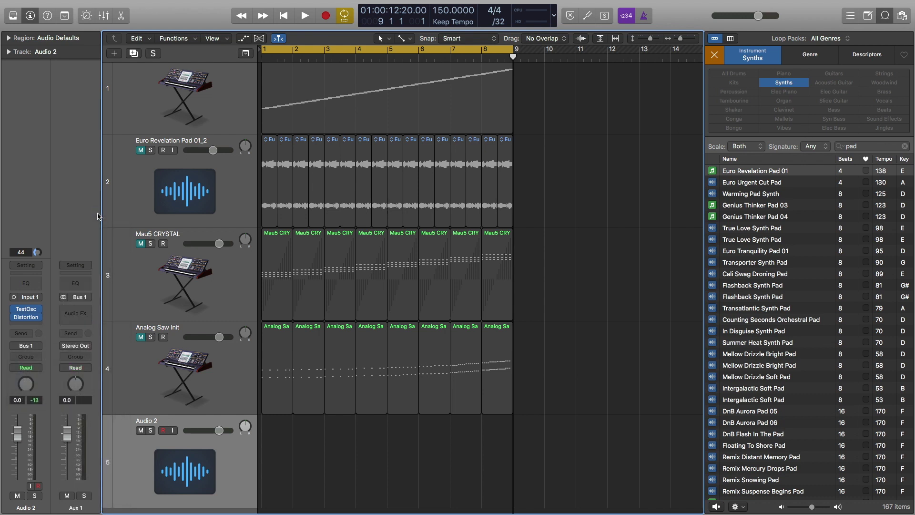
# Step: Create one new audio track with its input set to Bus 1 and its output to Output 1 + 2
pyautogui.click(144, 431)
pyautogui.click(140, 430)
pyautogui.click(114, 53)
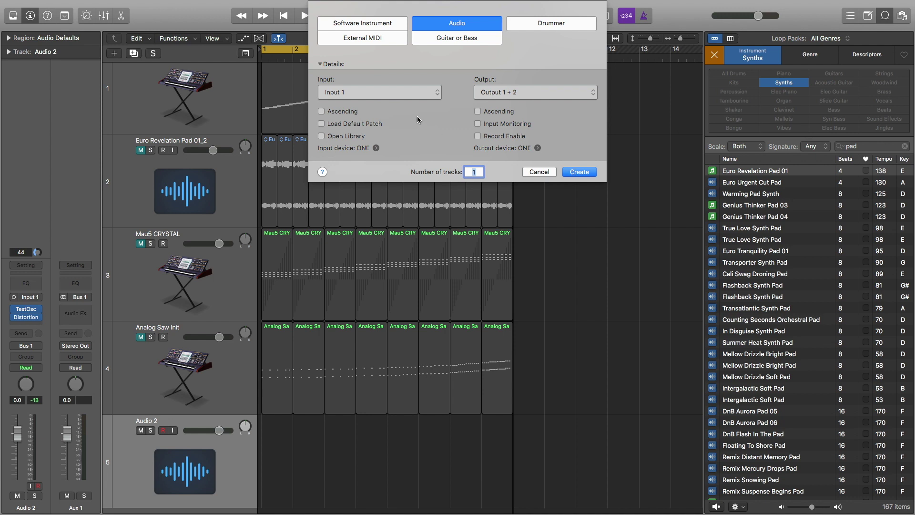
pyautogui.click(394, 96)
pyautogui.moveTo(393, 103)
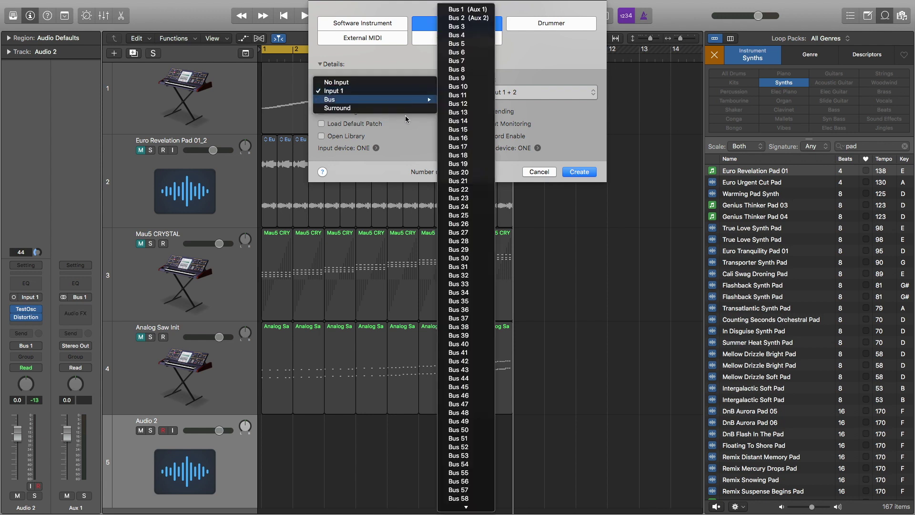
pyautogui.click(380, 163)
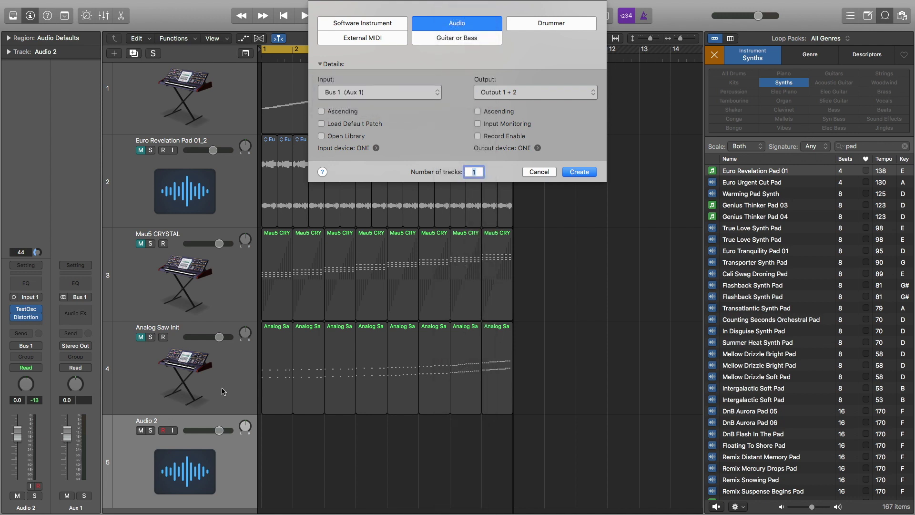
pyautogui.click(579, 172)
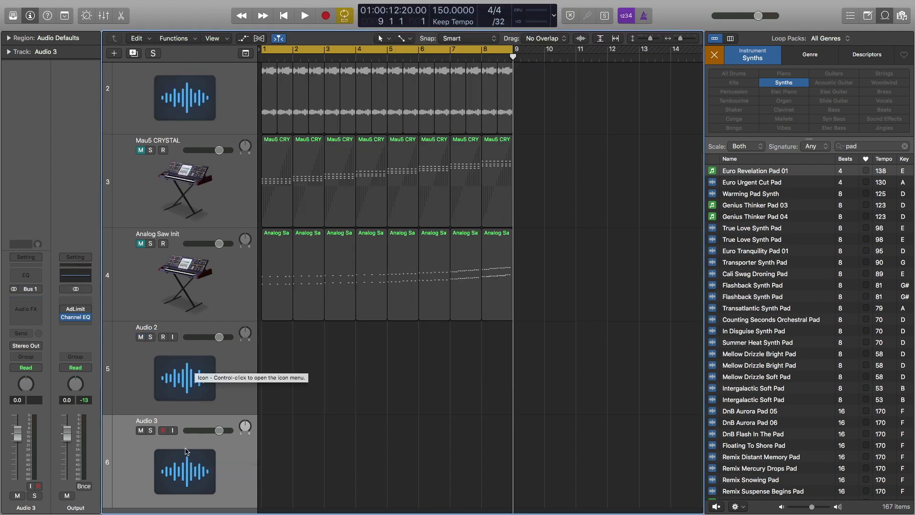
# Step: Open the Test Oscillator on the Audio 2 track, trigger a single sweep to check the signal, and stop it with Audio 3 selected
pyautogui.click(181, 381)
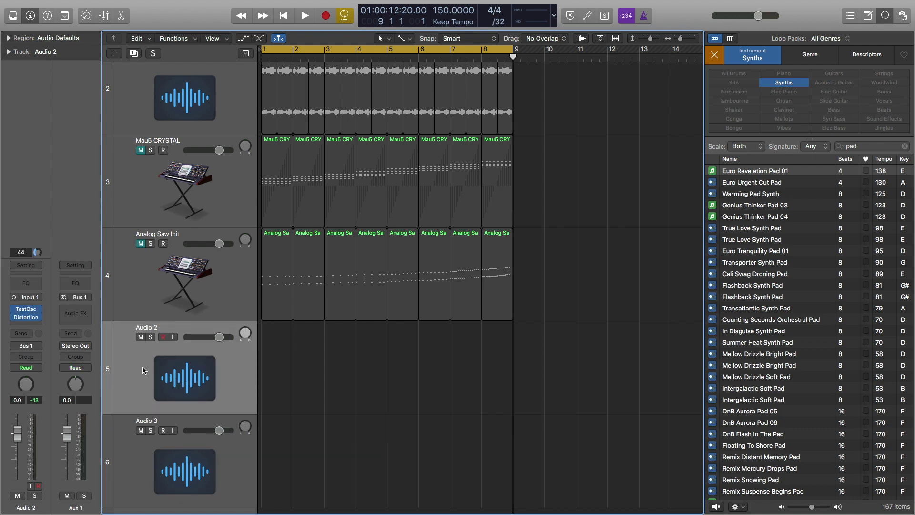
pyautogui.click(26, 312)
pyautogui.moveTo(352, 153); pyautogui.dragTo(331, 105)
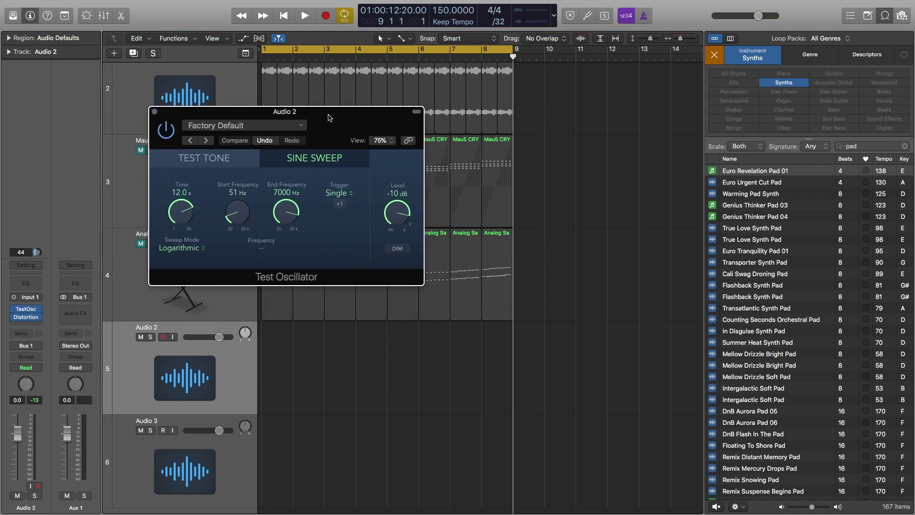
pyautogui.click(339, 199)
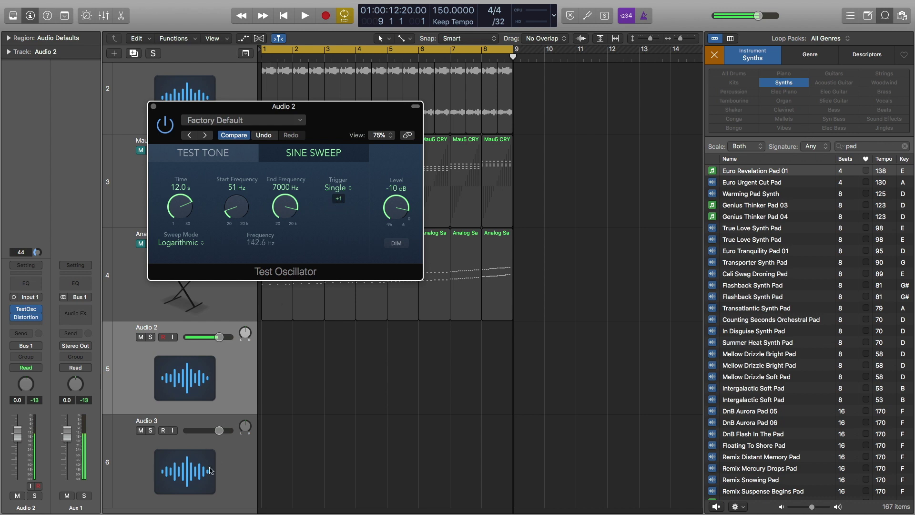
pyautogui.click(222, 454)
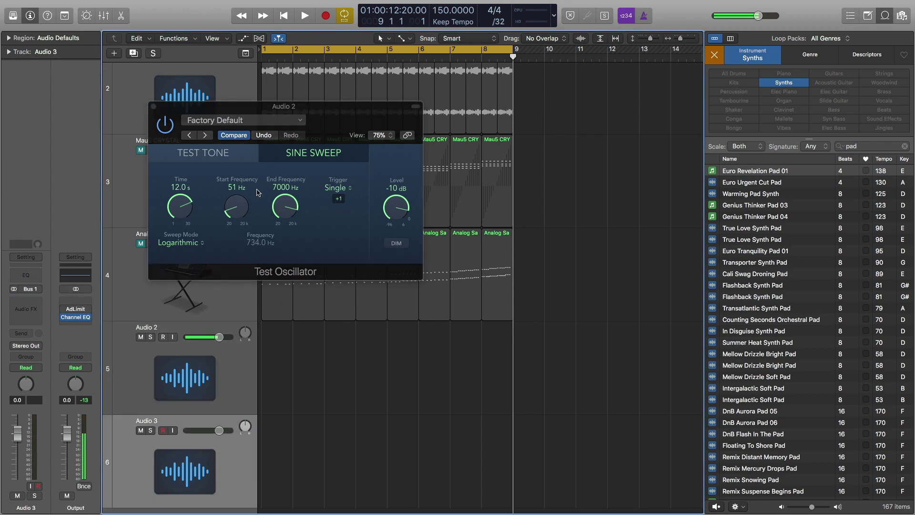
pyautogui.click(338, 199)
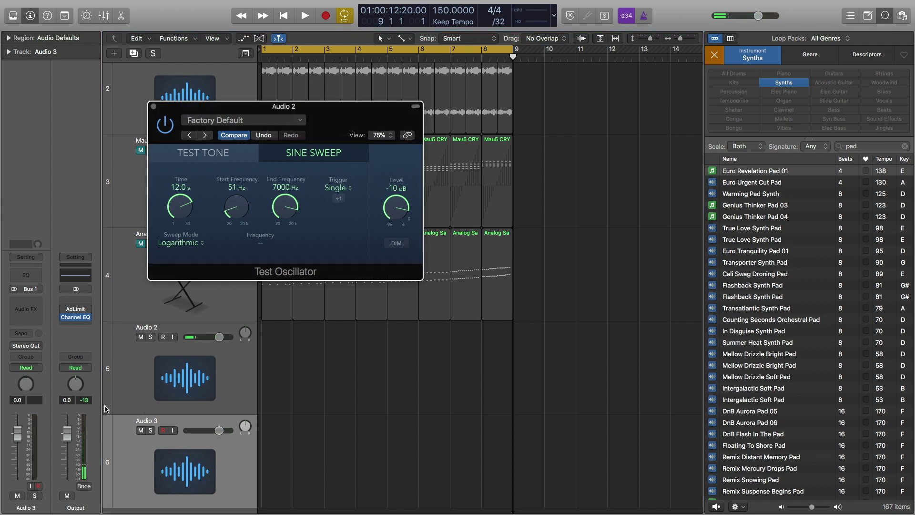
# Step: Record-enable Audio 3, record a single Test Oscillator sweep onto it from the project start, and close the oscillator window
pyautogui.click(163, 430)
pyautogui.press('Return')
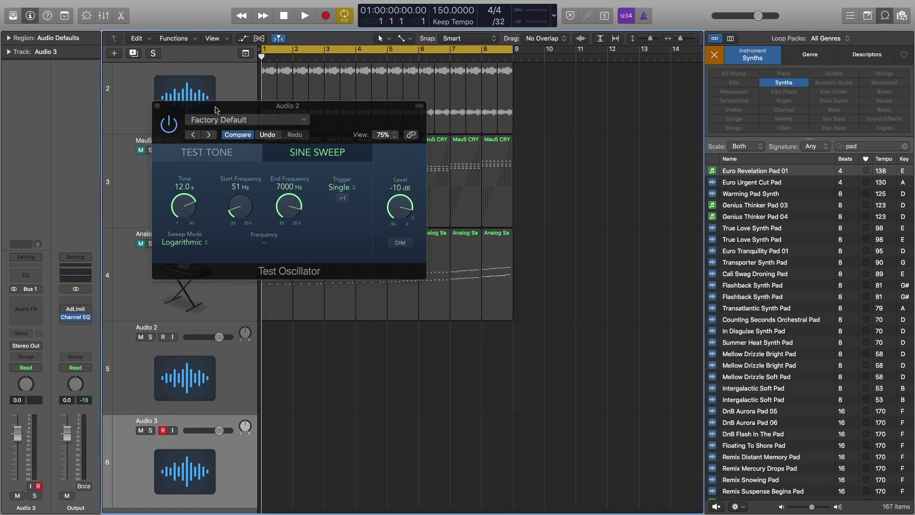
pyautogui.moveTo(209, 110); pyautogui.dragTo(386, 121)
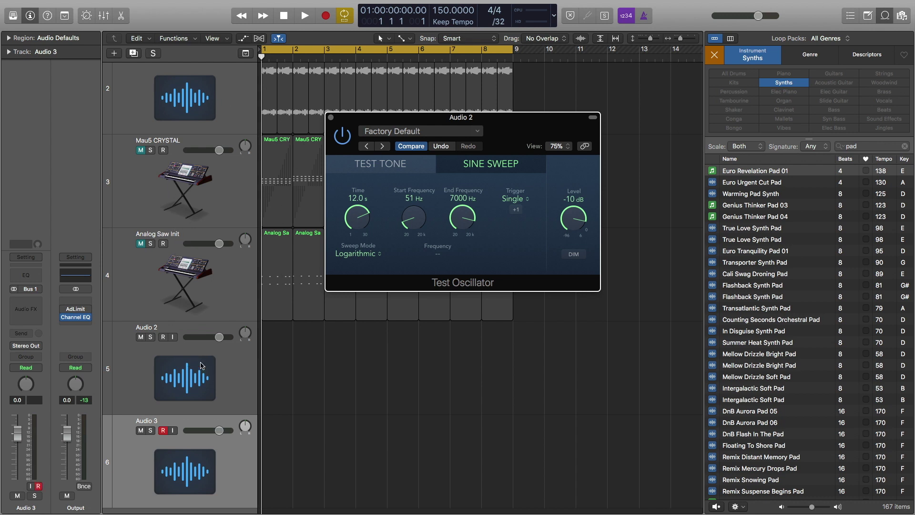
pyautogui.click(326, 16)
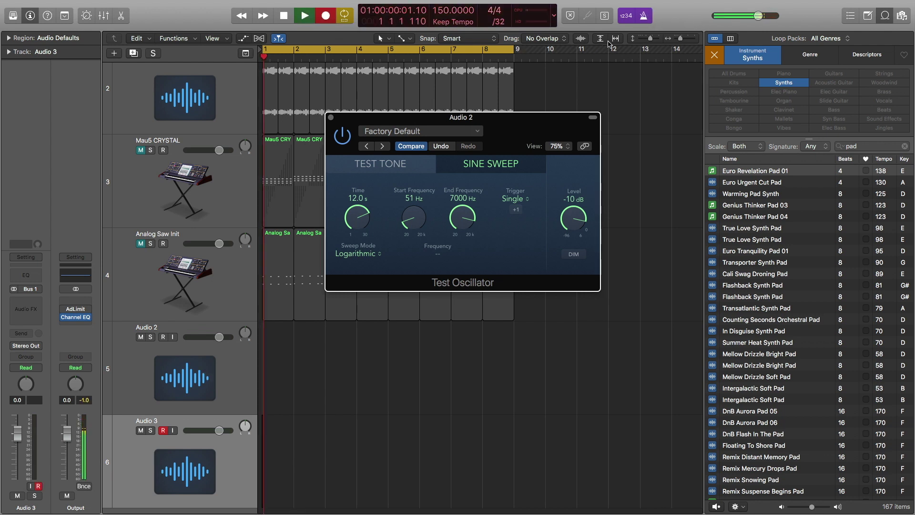
pyautogui.click(516, 210)
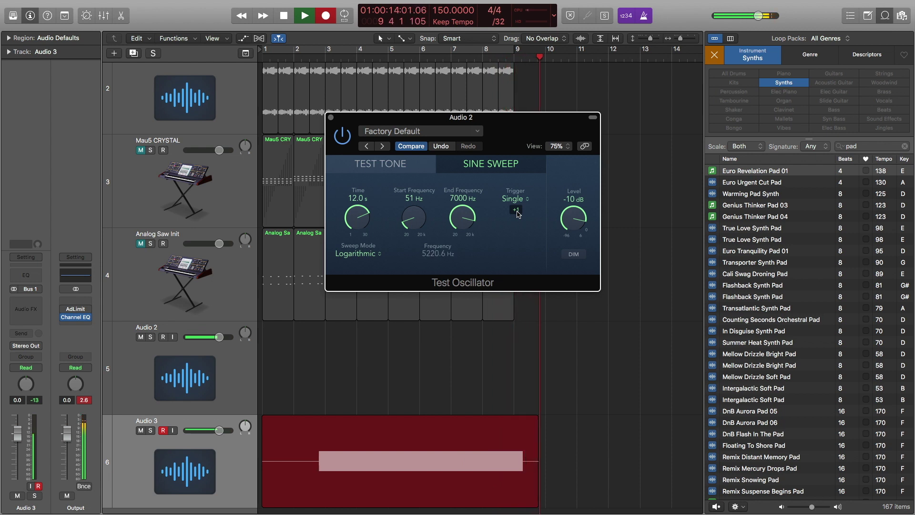
pyautogui.press('space')
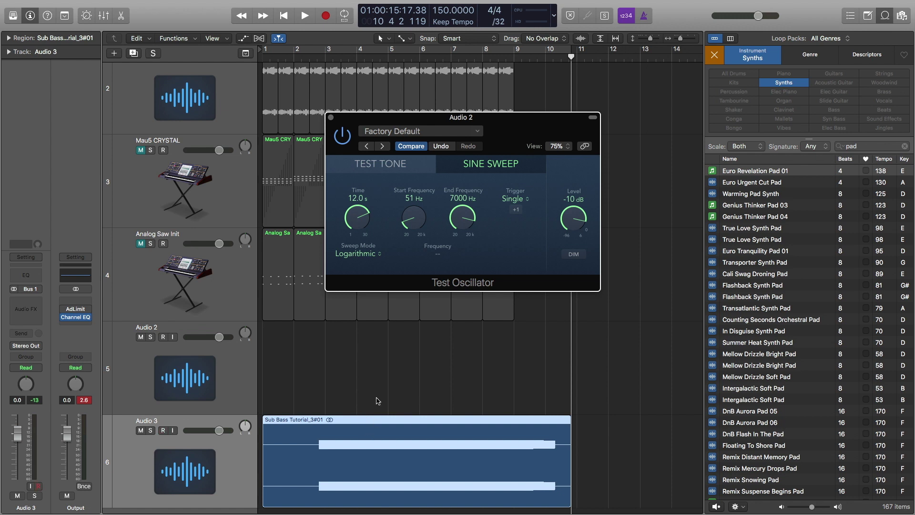
pyautogui.click(331, 118)
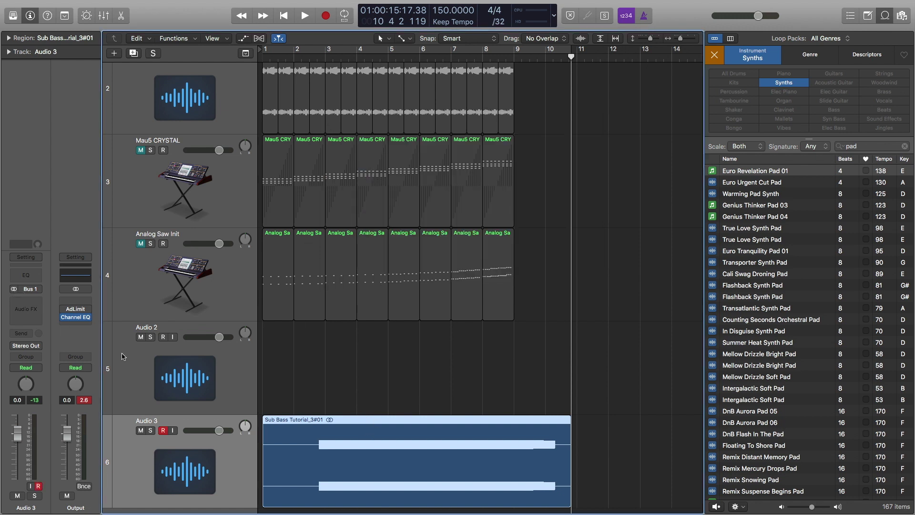
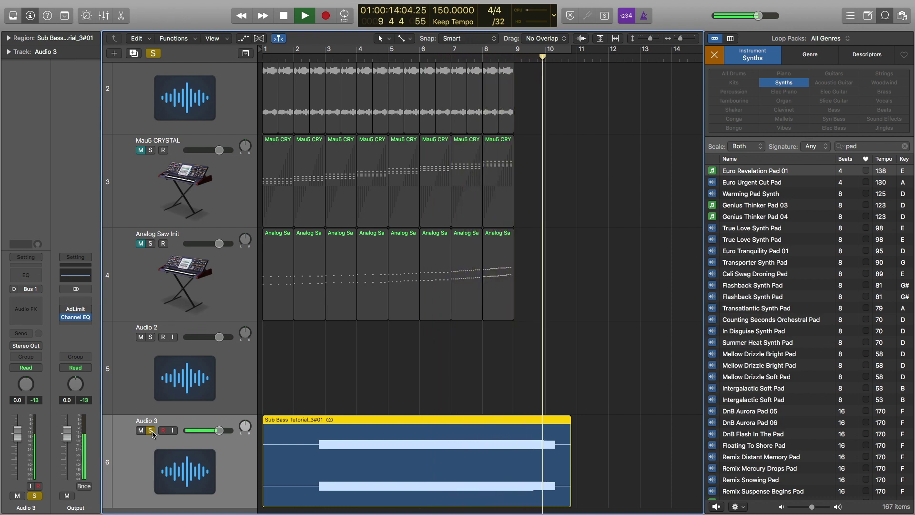
# Step: Stop playback, trim the silence before the sweep in the Audio 3 region, and fit the region between bars 1 and 9
pyautogui.press('space')
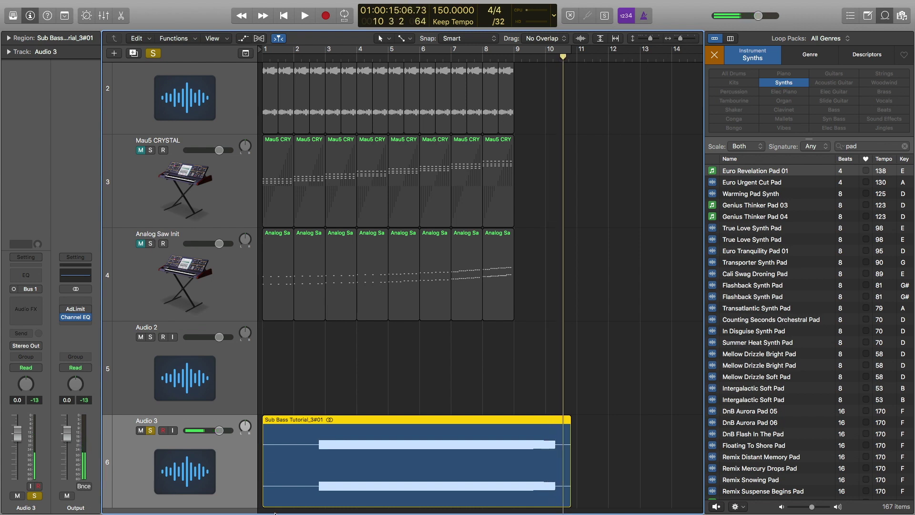
pyautogui.moveTo(265, 496); pyautogui.dragTo(321, 495)
pyautogui.press('z')
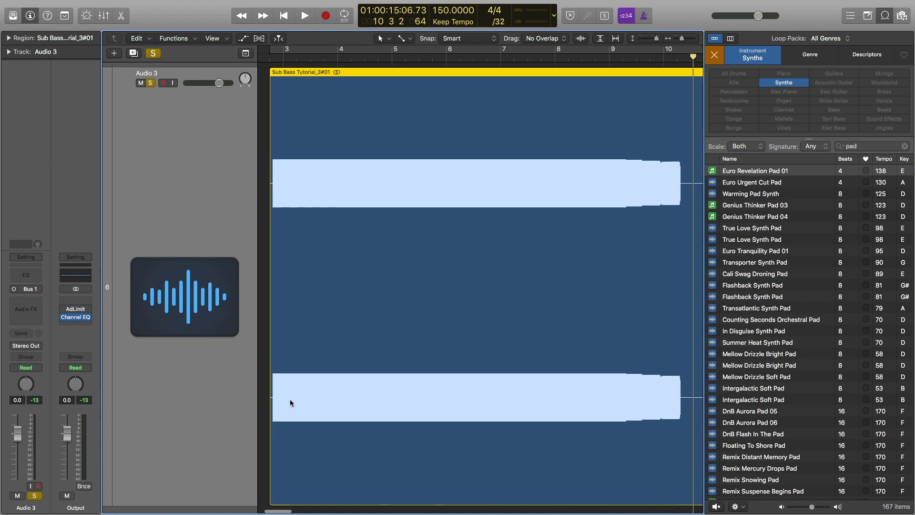
pyautogui.moveTo(295, 367); pyautogui.dragTo(208, 363)
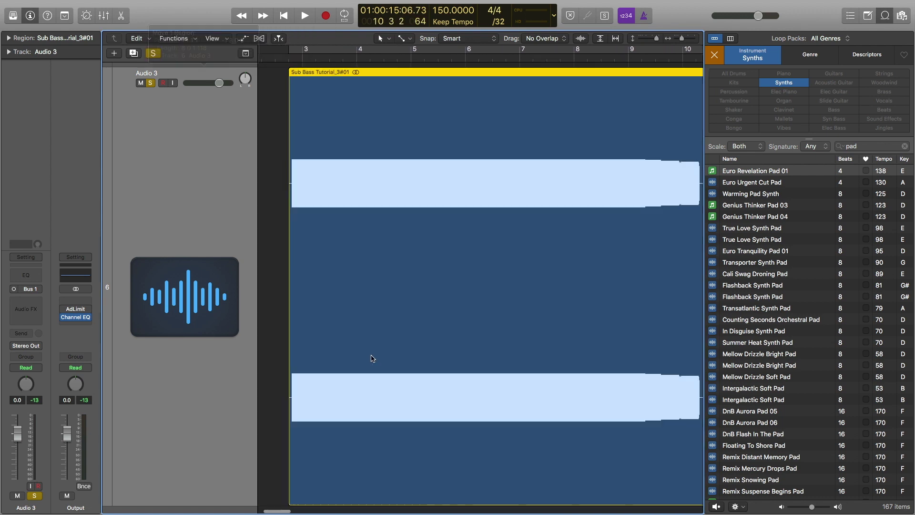
pyautogui.press('z')
pyautogui.moveTo(373, 364); pyautogui.dragTo(316, 368)
pyautogui.scroll(1, 319, 370)
pyautogui.scroll(5, 319, 369)
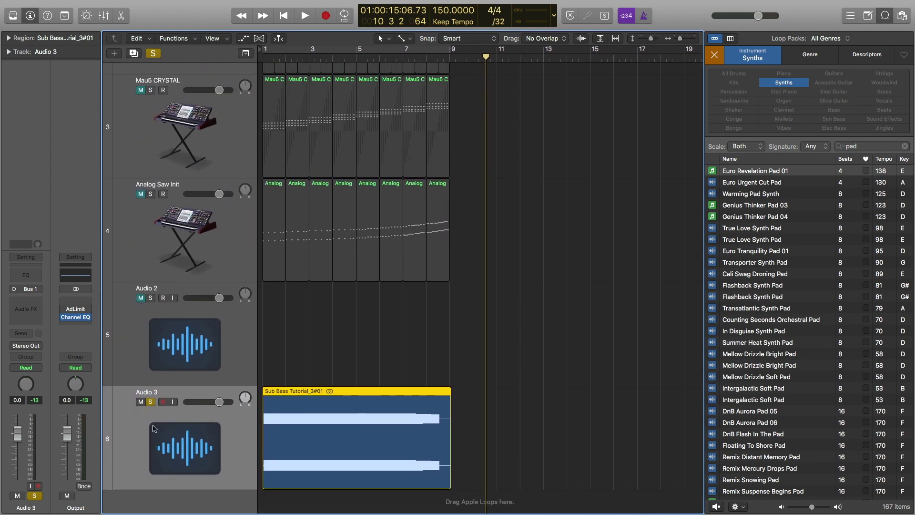
# Step: Unsolo Audio 3 and unmute both Analog Saw Init tracks, Mau5 CRYSTAL and Euro Revelation Pad 01_2
pyautogui.click(150, 402)
pyautogui.scroll(2, 168, 234)
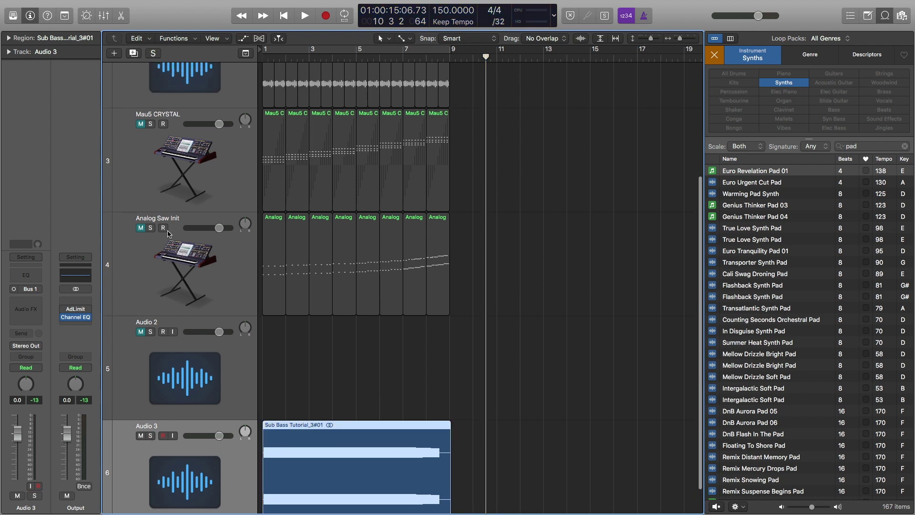
pyautogui.click(141, 228)
pyautogui.scroll(2, 141, 224)
pyautogui.click(141, 202)
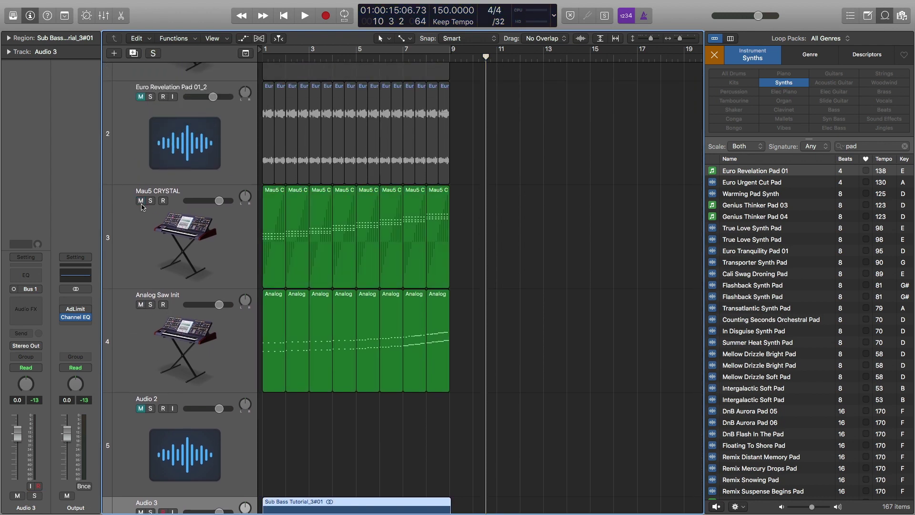
pyautogui.scroll(3, 142, 205)
pyautogui.click(141, 162)
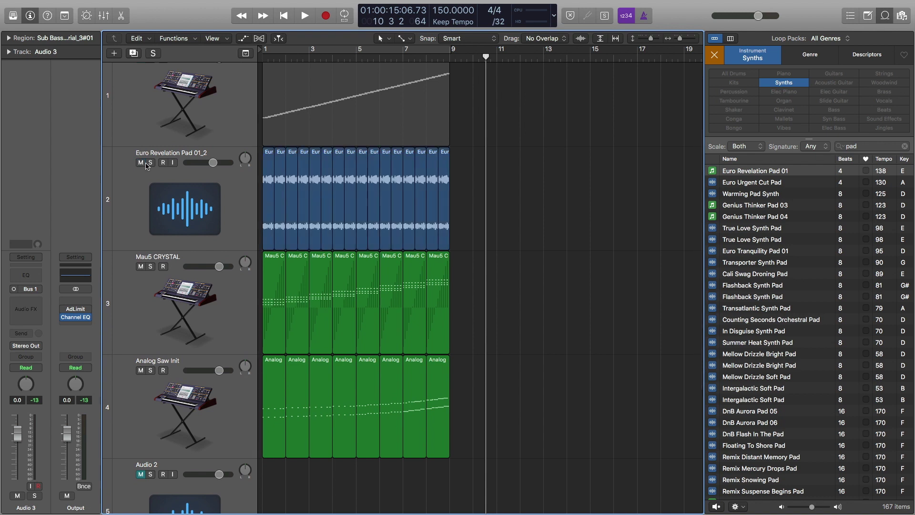
pyautogui.scroll(2, 146, 165)
pyautogui.click(140, 77)
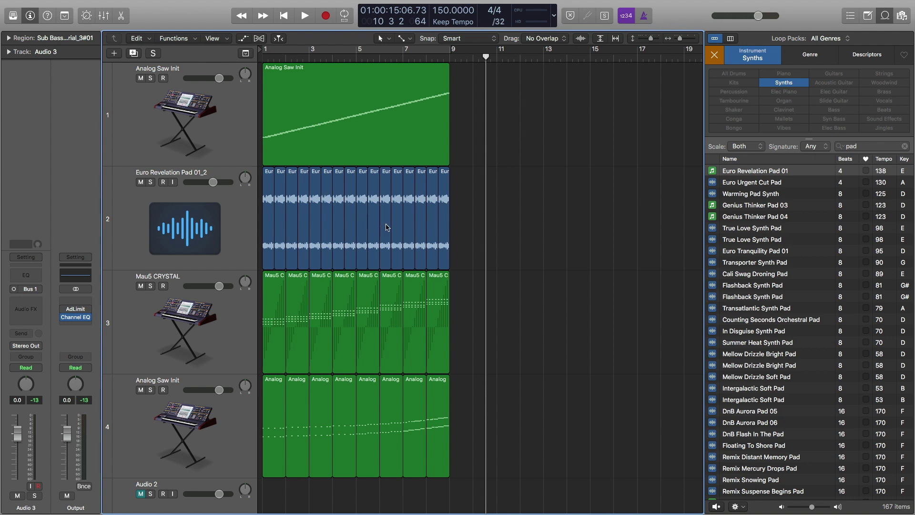
# Step: Play the project from the beginning to hear all the riser layers together, stopping playback after they end
pyautogui.press('Return')
pyautogui.press('space')
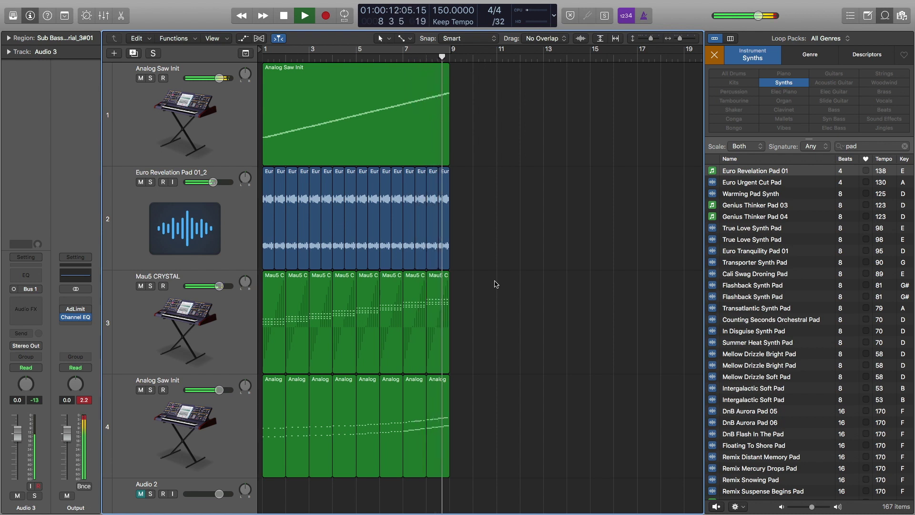
pyautogui.press('space')
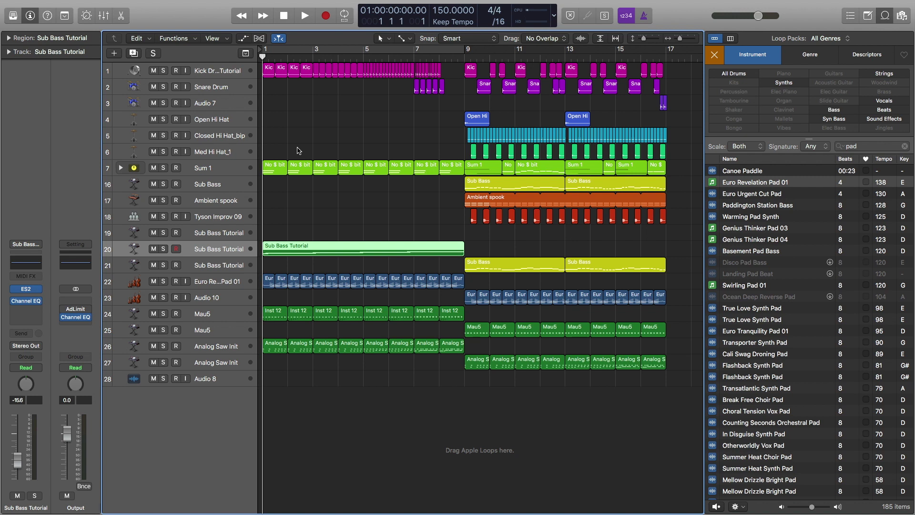
# Step: Play the full arrangement from bar 1 into the section after bar 9 with the riser layers active
pyautogui.press('space')
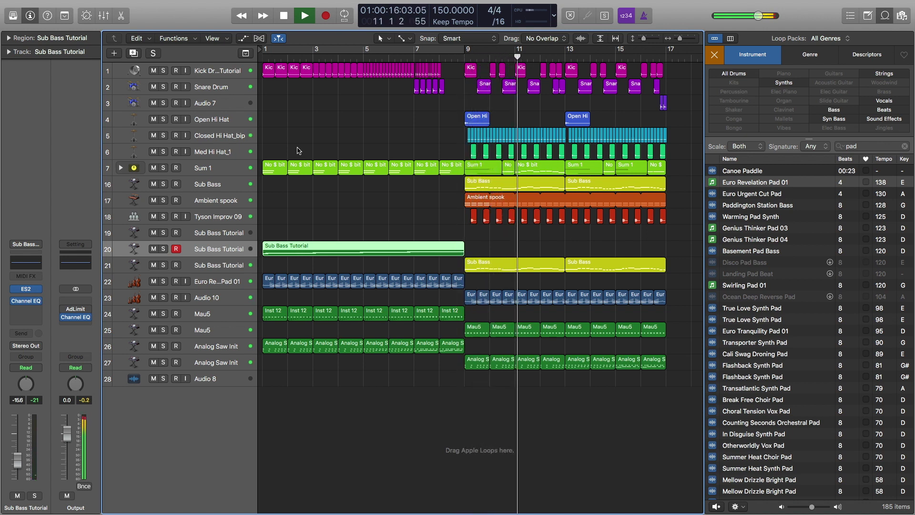
pyautogui.press('space')
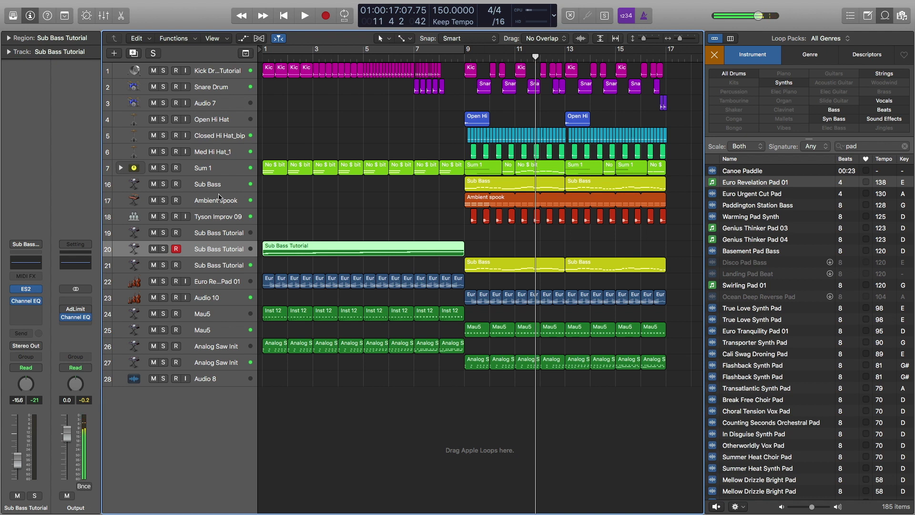
# Step: Mute the build-up layers on tracks 20, 22, 24 and 26: Sub Bass Tutorial, Euro Revelation Pad 01, Mau5 and Analog Saw Init
pyautogui.click(154, 248)
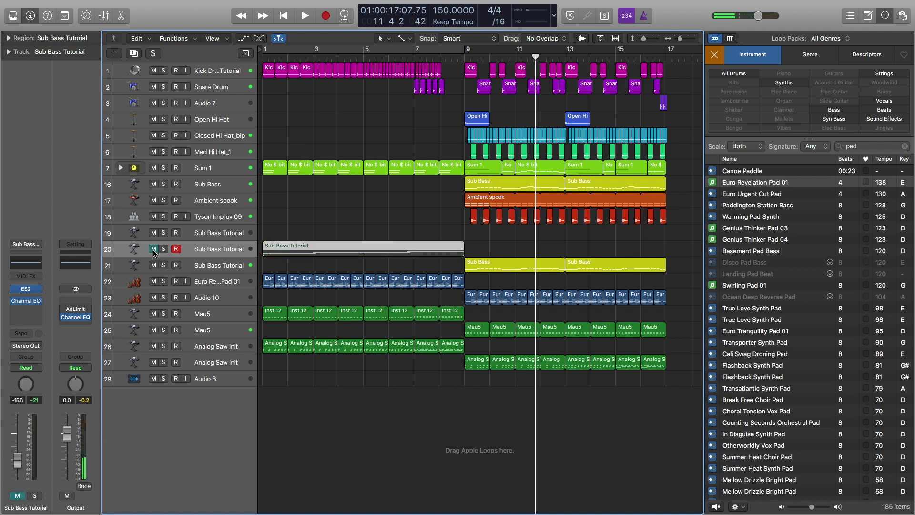
pyautogui.click(155, 281)
pyautogui.click(154, 314)
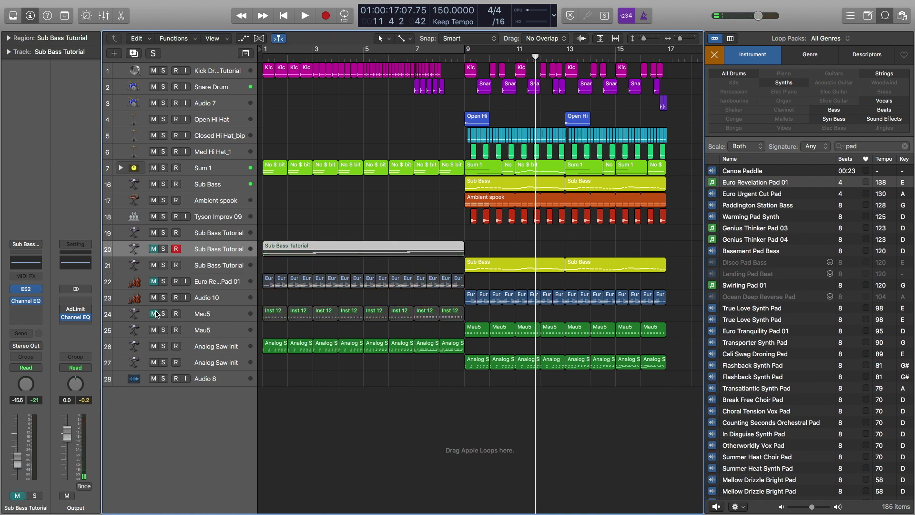
pyautogui.click(154, 346)
# Step: Play the arrangement from the start past bar 9 without the riser layers for comparison, and stop playback
pyautogui.press('space')
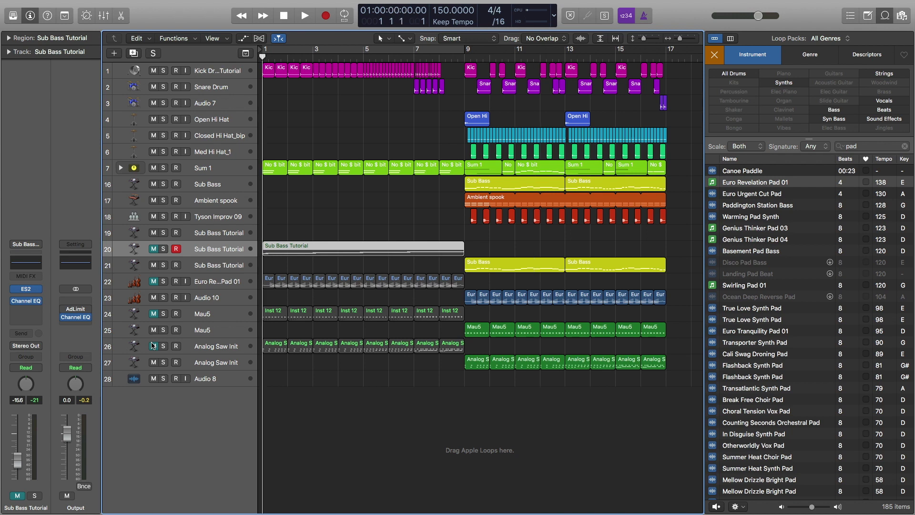
pyautogui.press('space')
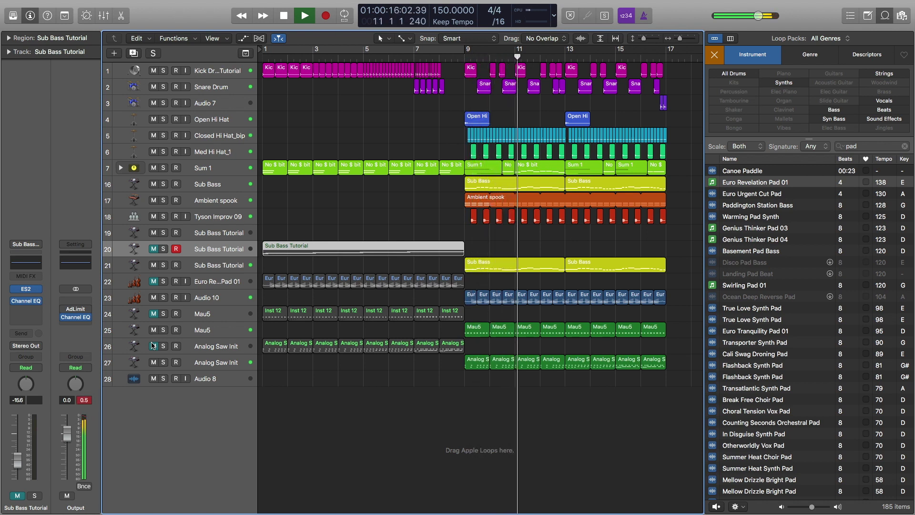
pyautogui.press('space')
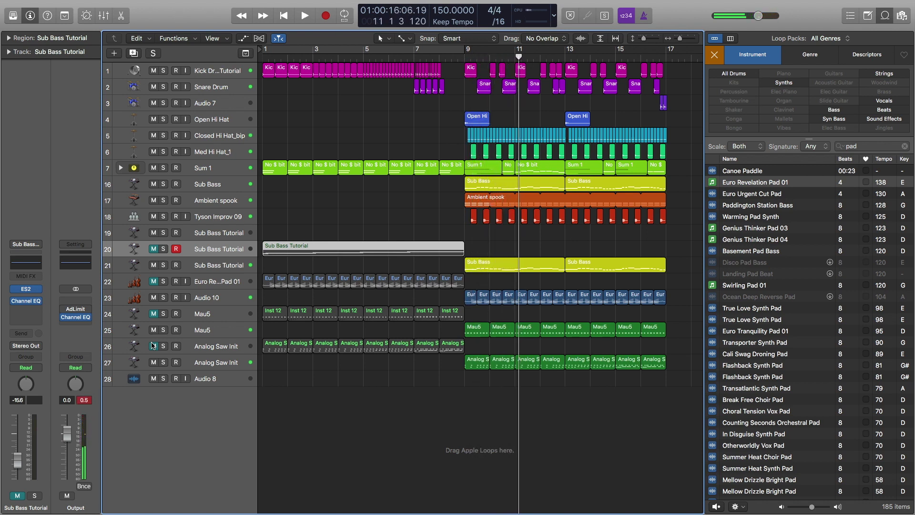